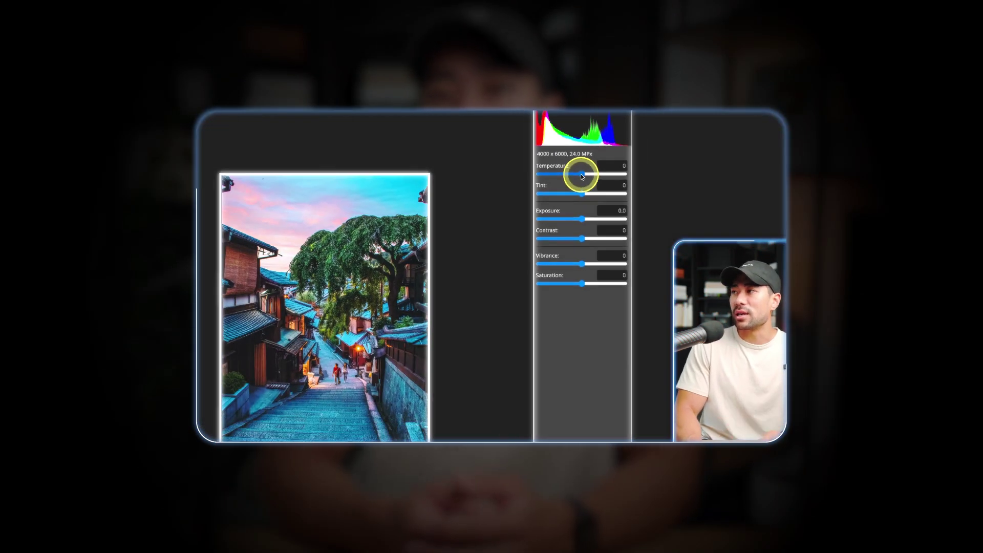
Step: Open the Thumbnails-Master PSD to show the PERFECT AUDIO! thumbnail with its pose layers listed
{"action": "left_click_drag", "start_coordinate": [581, 195], "coordinate": [567, 223]}
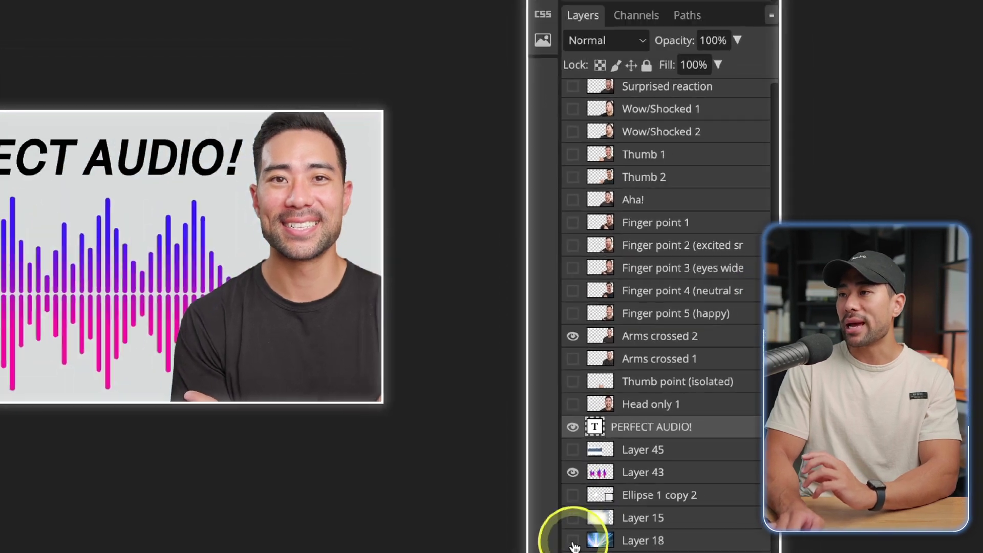
Step: Toggle Layer 18's cyan background on and off, then retype the headline as 'AUDIO ENHANCEMENT'
{"action": "left_click", "coordinate": [573, 541]}
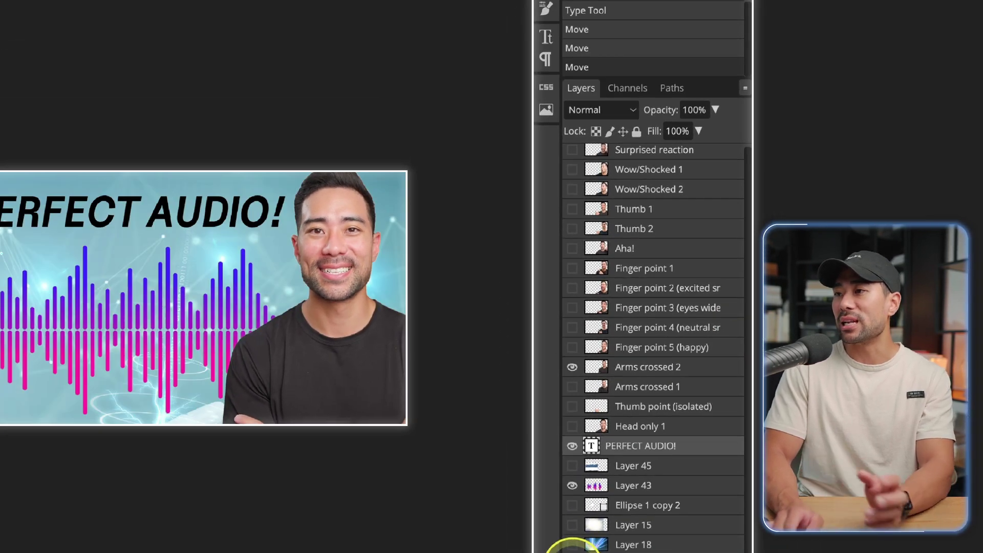
{"action": "left_click", "coordinate": [572, 545]}
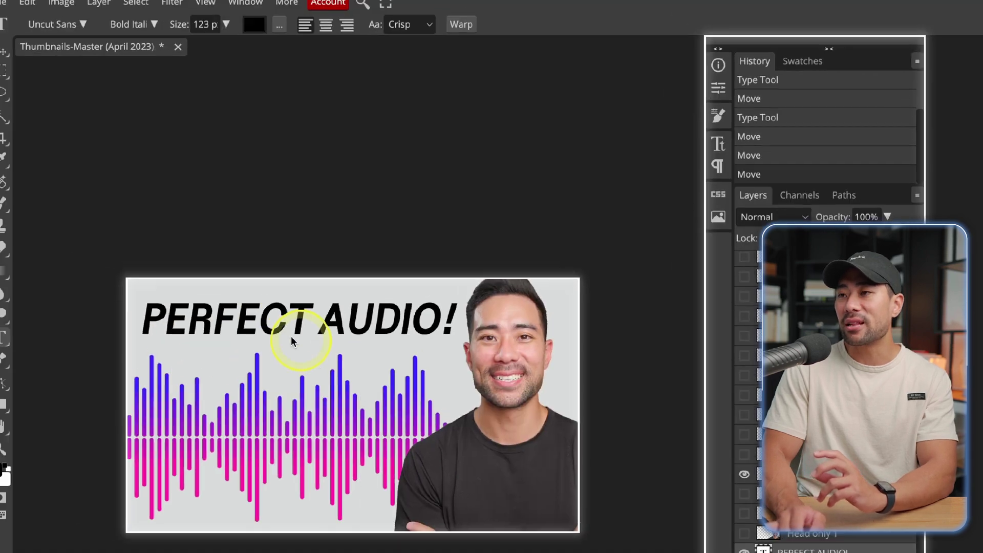
{"action": "left_click", "coordinate": [100, 216]}
{"action": "key", "text": "ctrl+a"}
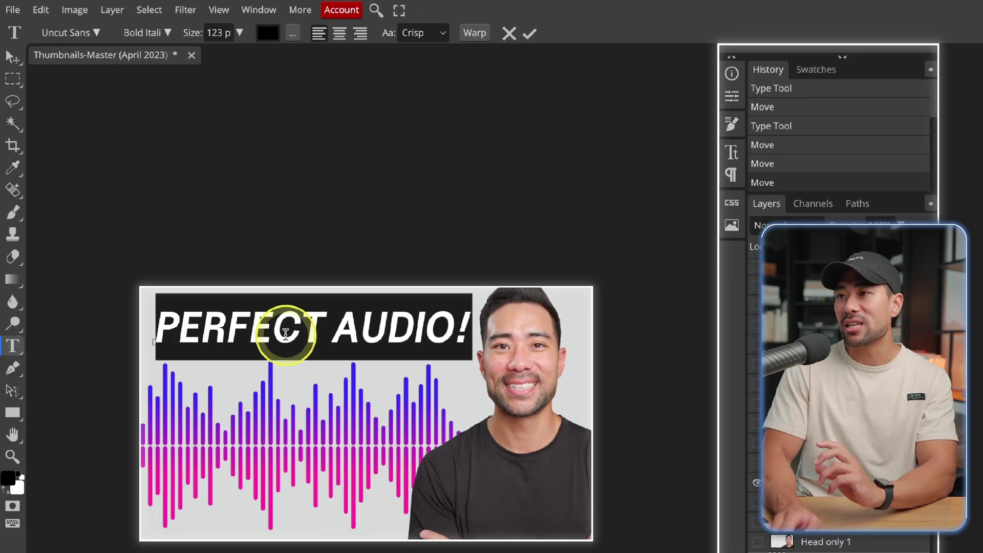
{"action": "type", "text": "AUDIO ENHANCEMENT"}
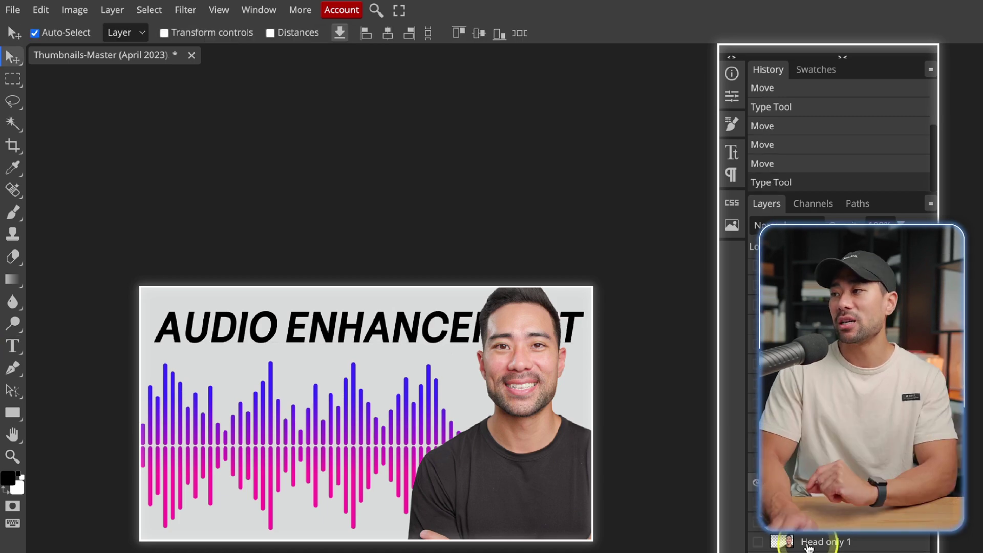
{"action": "key", "text": "ctrl+Return"}
{"action": "key", "text": "v"}
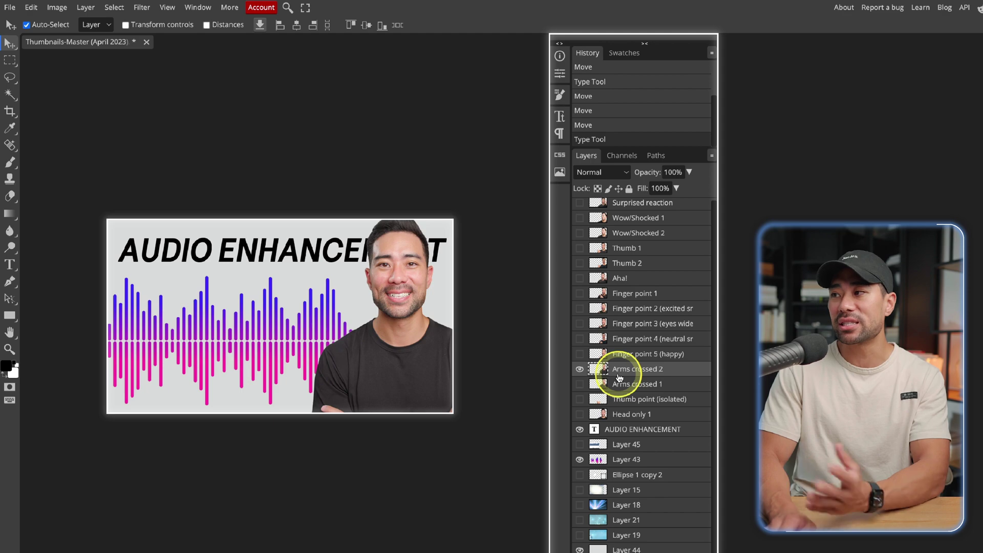
{"action": "left_click", "coordinate": [141, 7]}
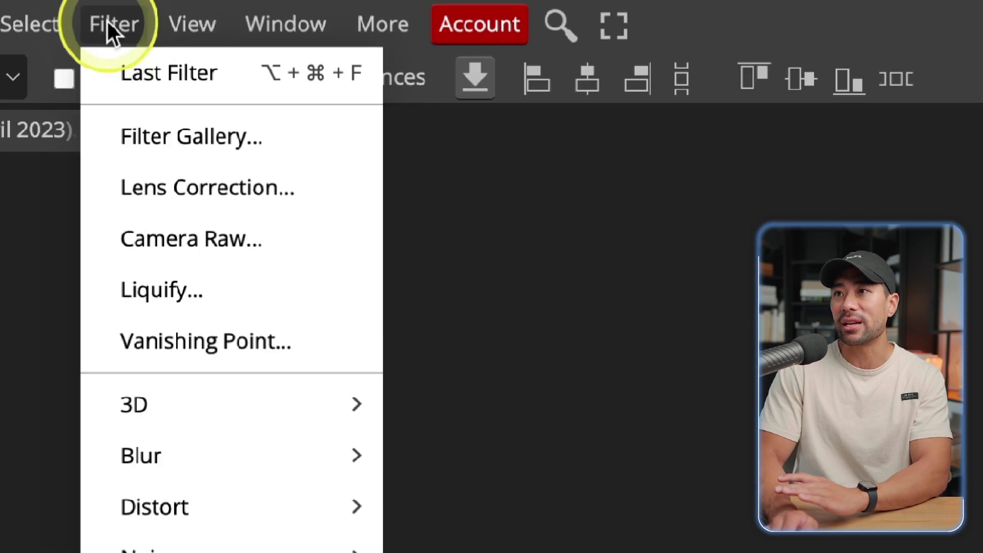
{"action": "left_click", "coordinate": [155, 77]}
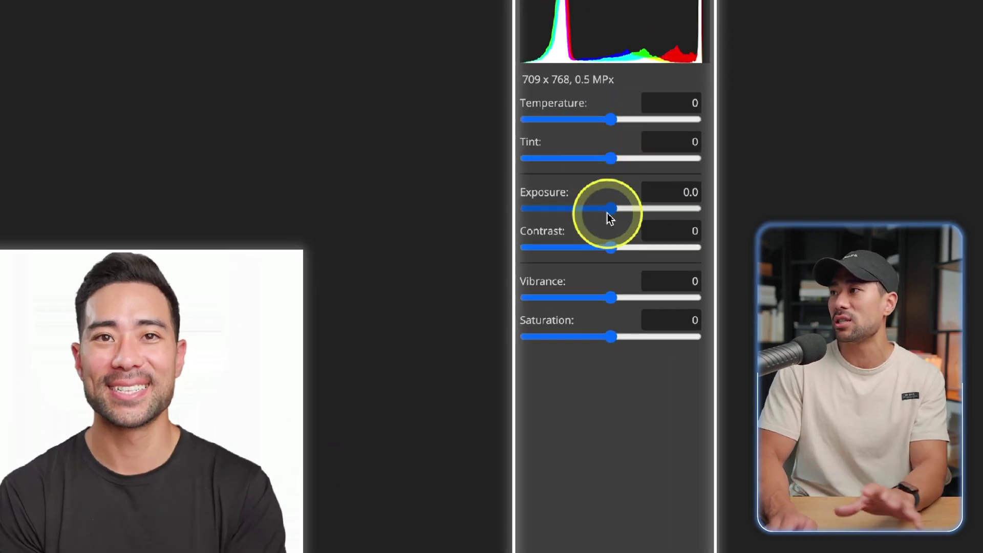
{"action": "mouse_move", "coordinate": [635, 217]}
{"action": "left_mouse_down"}
{"action": "mouse_move", "coordinate": [648, 210]}
{"action": "mouse_move", "coordinate": [626, 210]}
{"action": "left_mouse_up"}
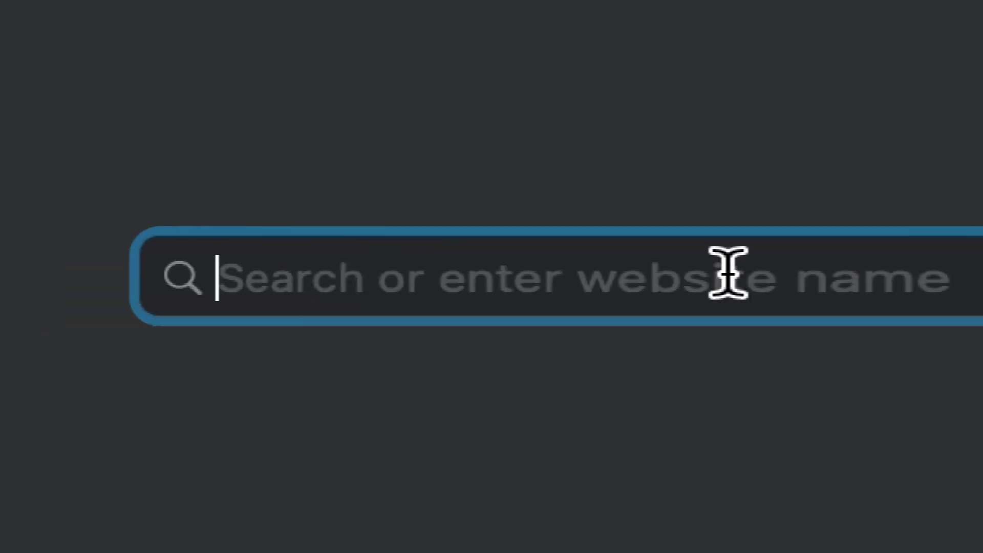
Step: Enter photopea.com in the browser address bar to load the Photopea start page
{"action": "type", "text": "photope"}
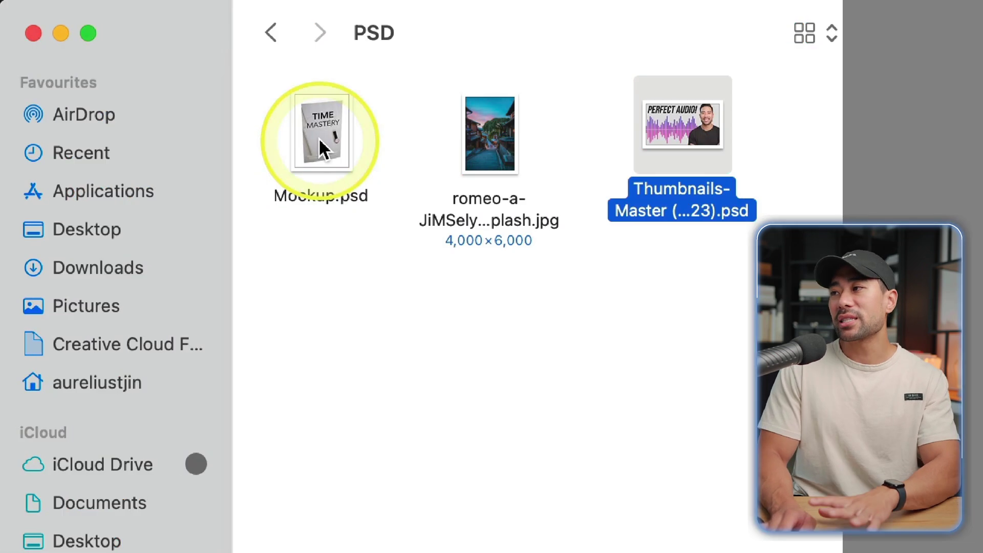
Step: Drag Mockup.psd from the PSD folder into Photopea to open the TIME MASTERY book mockup
{"action": "left_click", "coordinate": [320, 135]}
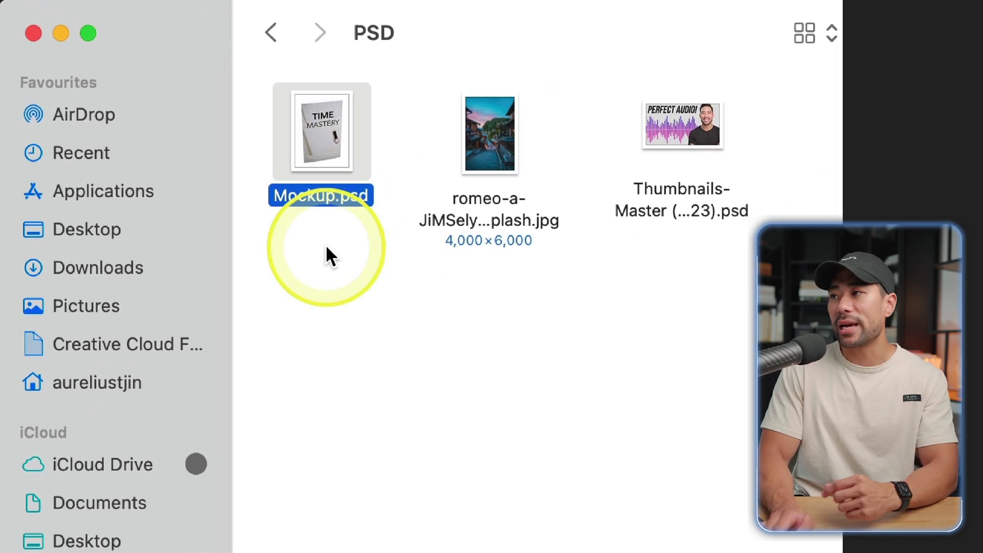
{"action": "left_click_drag", "start_coordinate": [310, 137], "coordinate": [310, 134]}
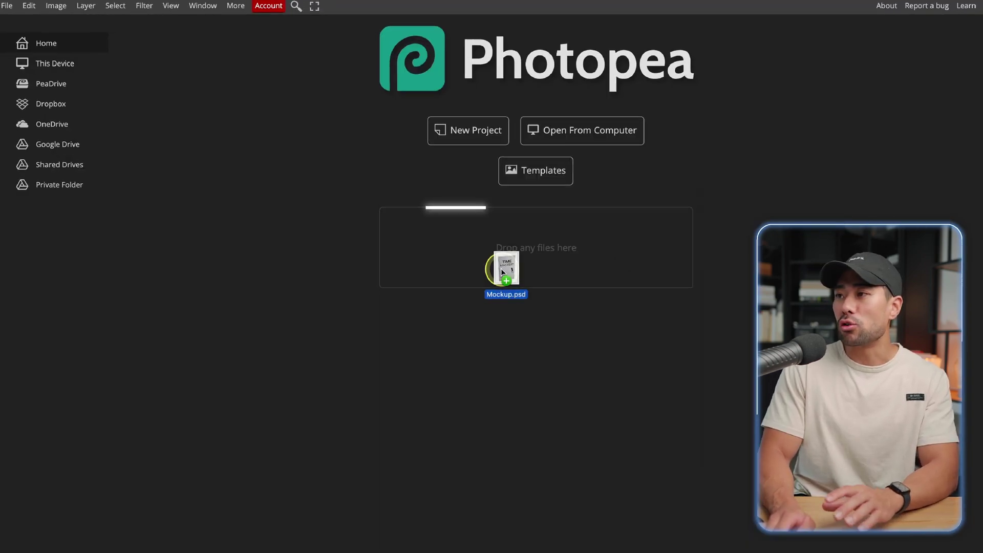
{"action": "mouse_move", "coordinate": [501, 269]}
{"action": "left_mouse_down"}
{"action": "mouse_move", "coordinate": [523, 255]}
{"action": "mouse_move", "coordinate": [520, 268]}
{"action": "left_mouse_up"}
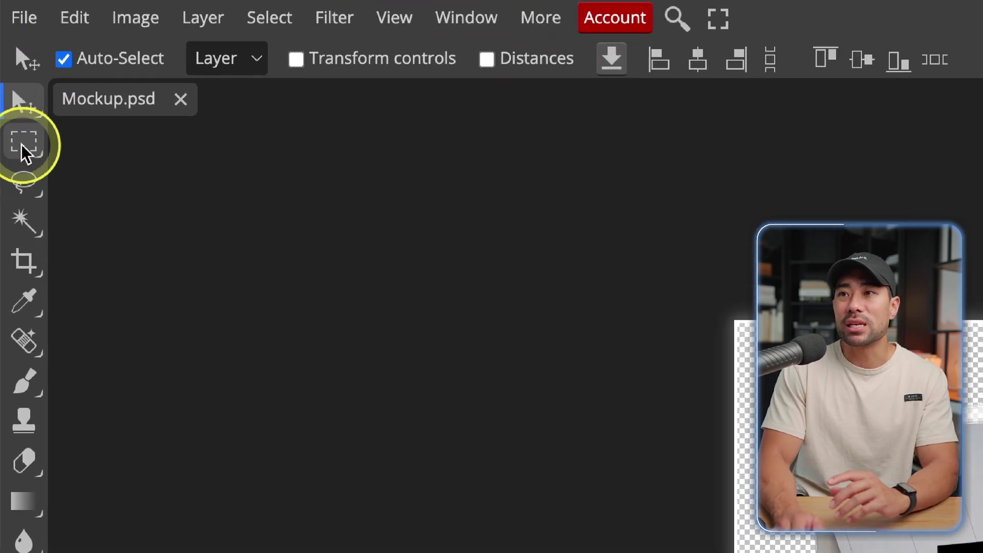
Step: Cycle through the rectangle, magic wand and eyedropper tools, ending on the Spot Healing Brush
{"action": "right_click", "coordinate": [10, 62]}
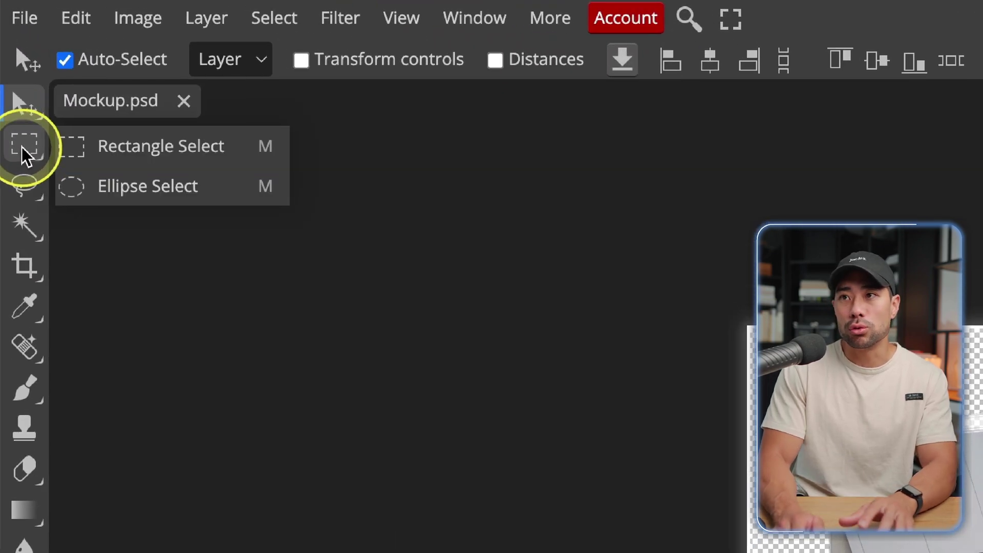
{"action": "left_click", "coordinate": [23, 154]}
{"action": "right_click", "coordinate": [23, 192]}
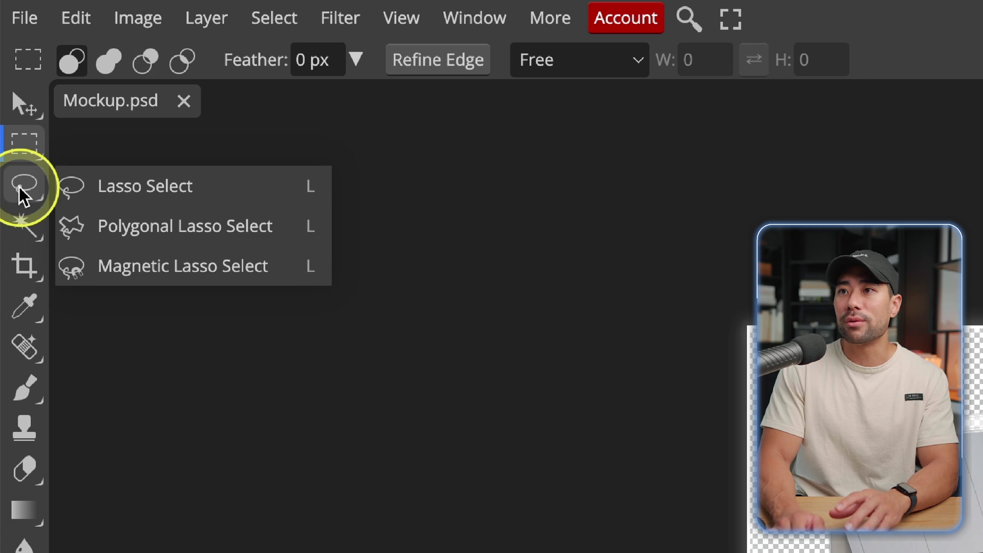
{"action": "left_click", "coordinate": [32, 233]}
{"action": "left_click", "coordinate": [24, 307]}
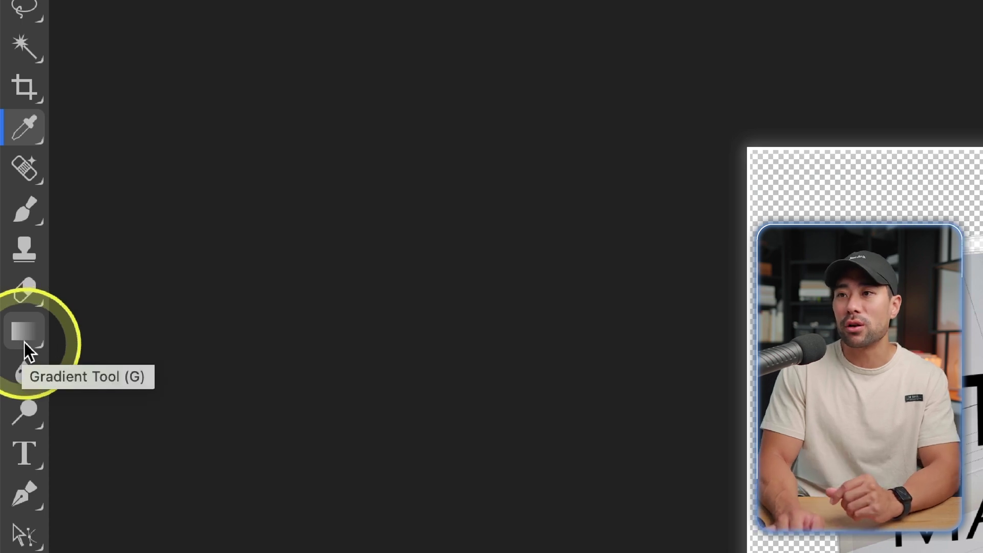
{"action": "right_click", "coordinate": [25, 182]}
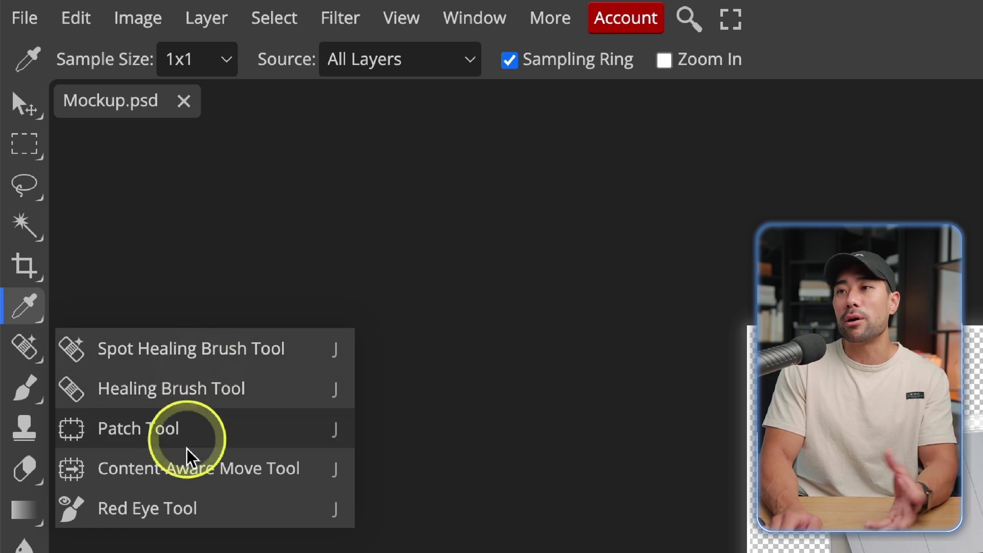
{"action": "left_click", "coordinate": [15, 359]}
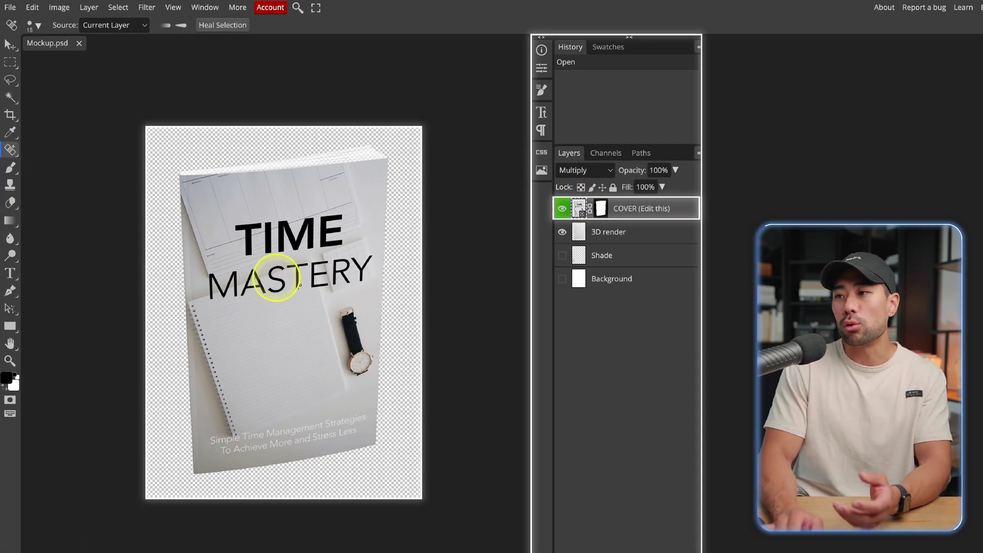
Step: Open the COVER smart object and extend its title to 'TIME MASTERY SECRETS', enlarging the text box
{"action": "double_click", "coordinate": [579, 209]}
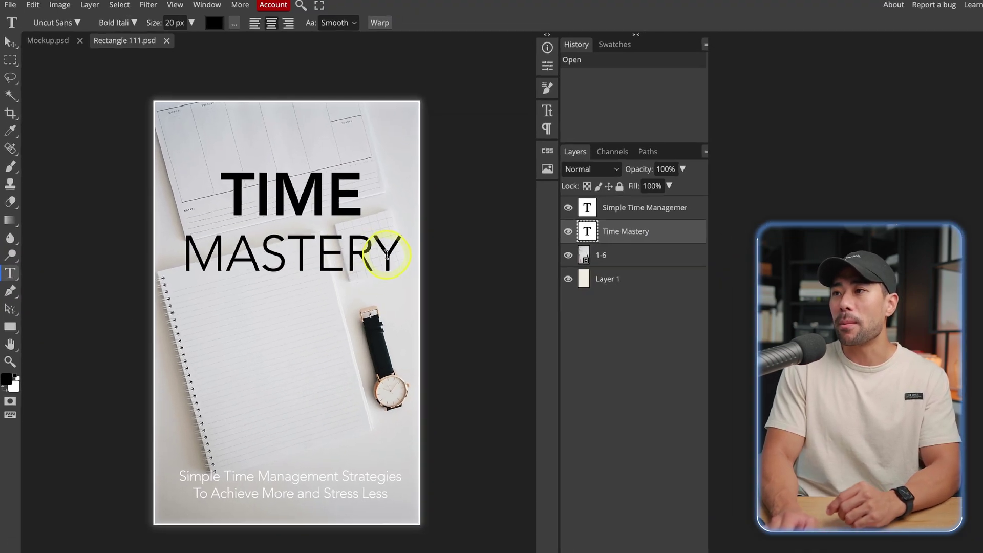
{"action": "left_click", "coordinate": [763, 233]}
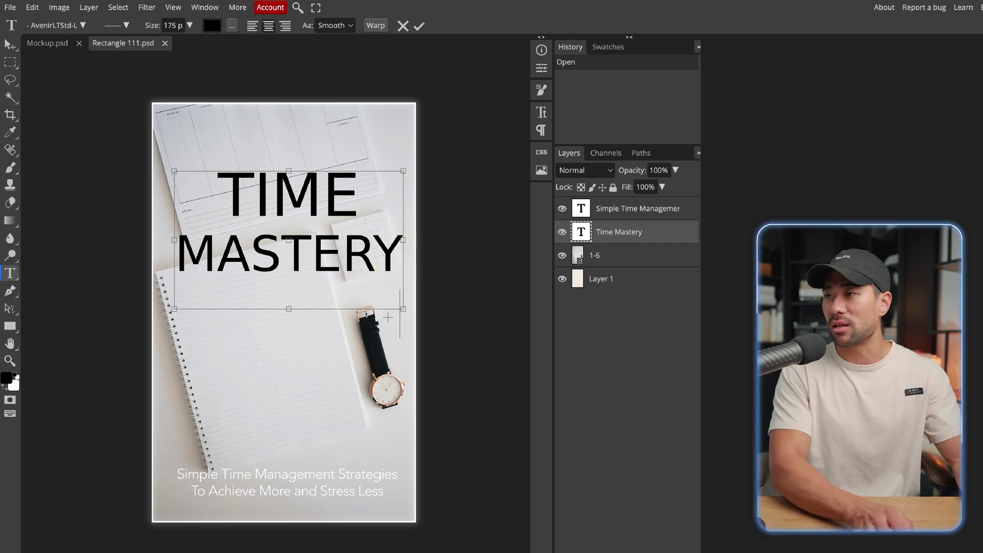
{"action": "left_click_drag", "start_coordinate": [289, 327], "coordinate": [289, 358]}
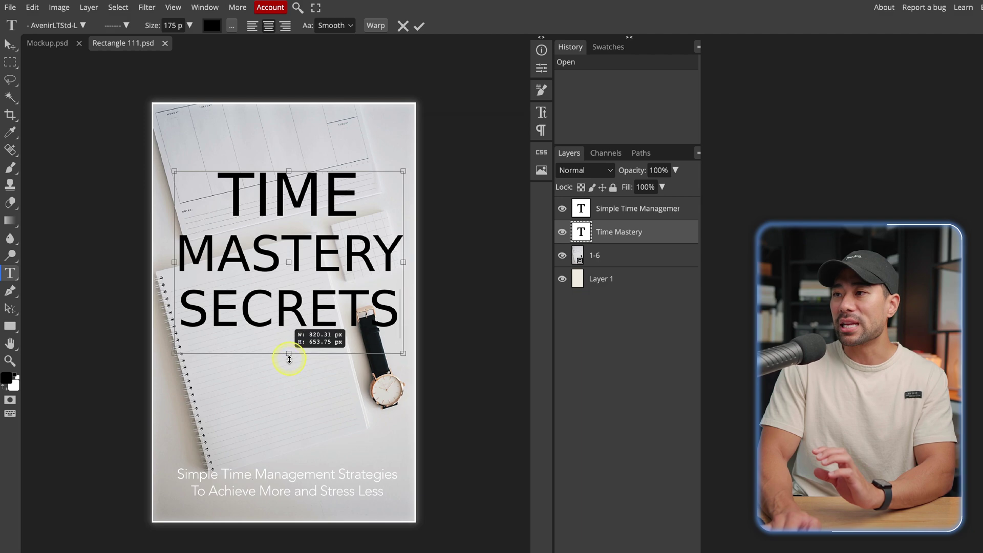
{"action": "left_click", "coordinate": [16, 48]}
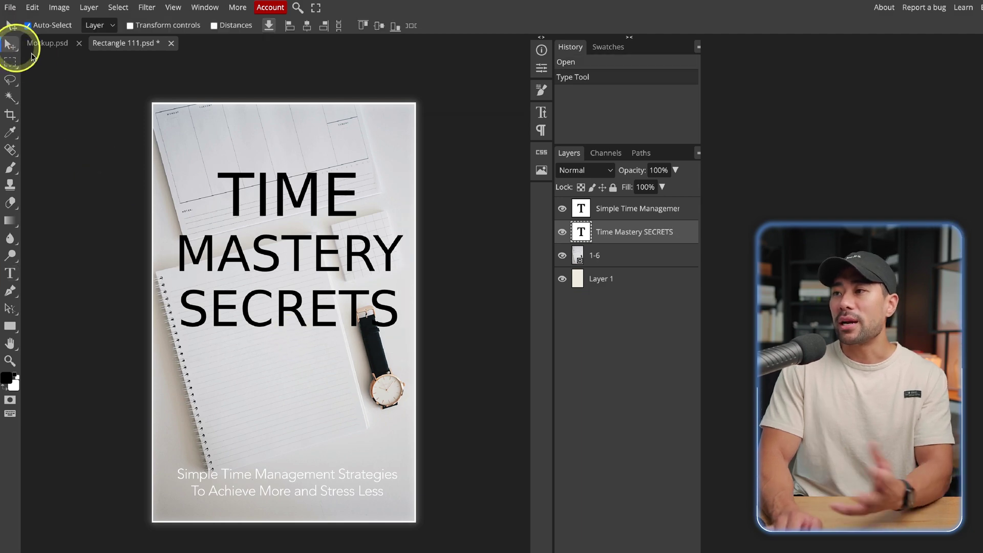
{"action": "left_click", "coordinate": [10, 7]}
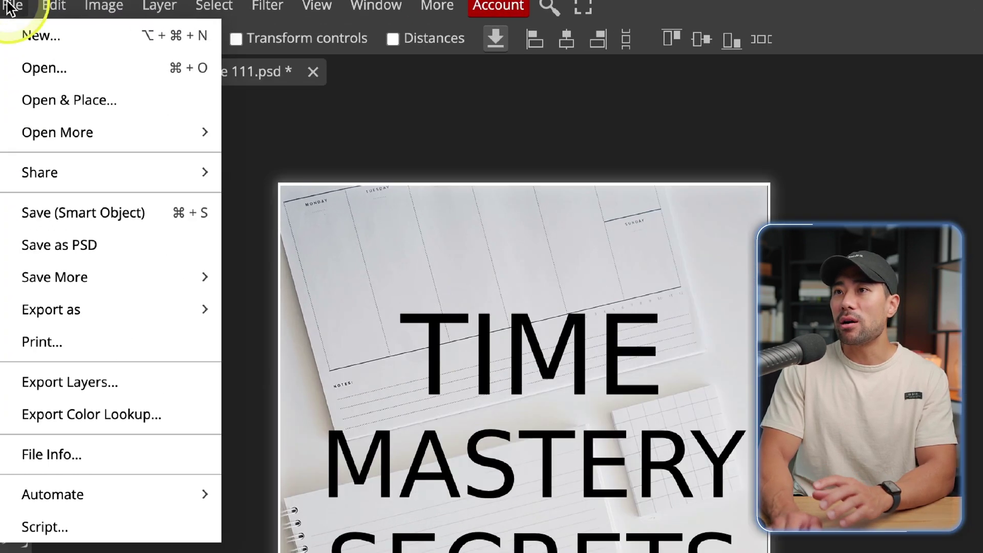
Step: Save the edited cover back into the mockup, then view the Channels and Paths panels
{"action": "mouse_move", "coordinate": [53, 101]}
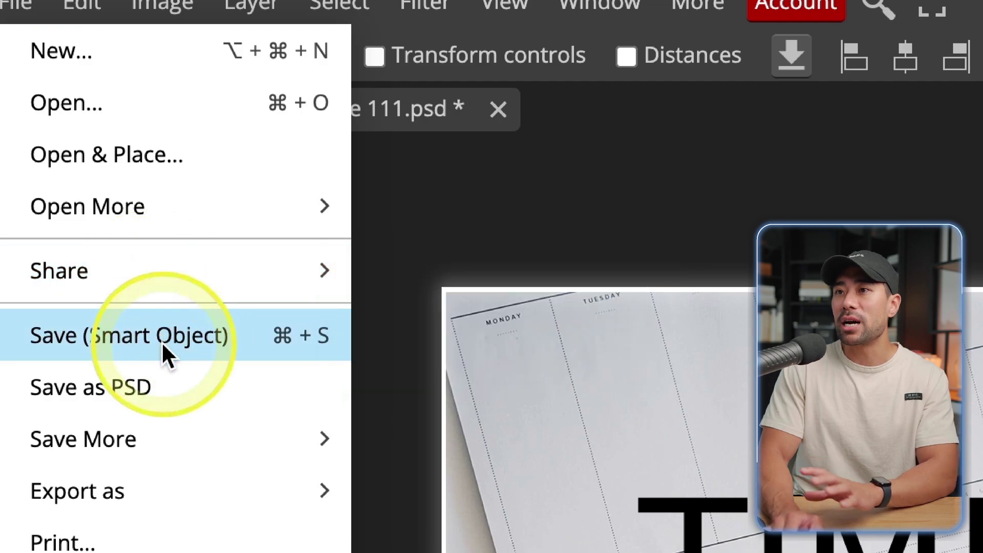
{"action": "left_click", "coordinate": [161, 342]}
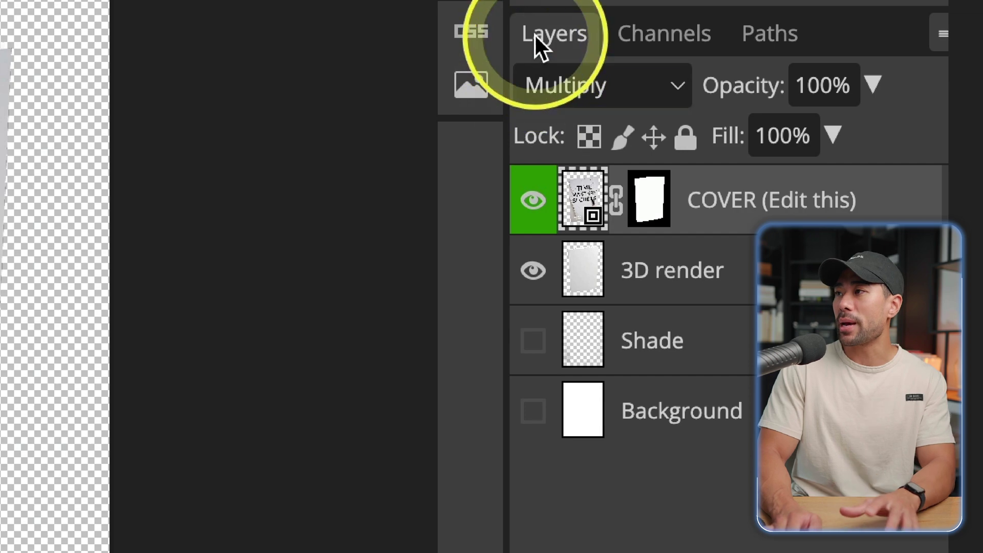
{"action": "left_click", "coordinate": [641, 47]}
{"action": "left_click", "coordinate": [740, 42]}
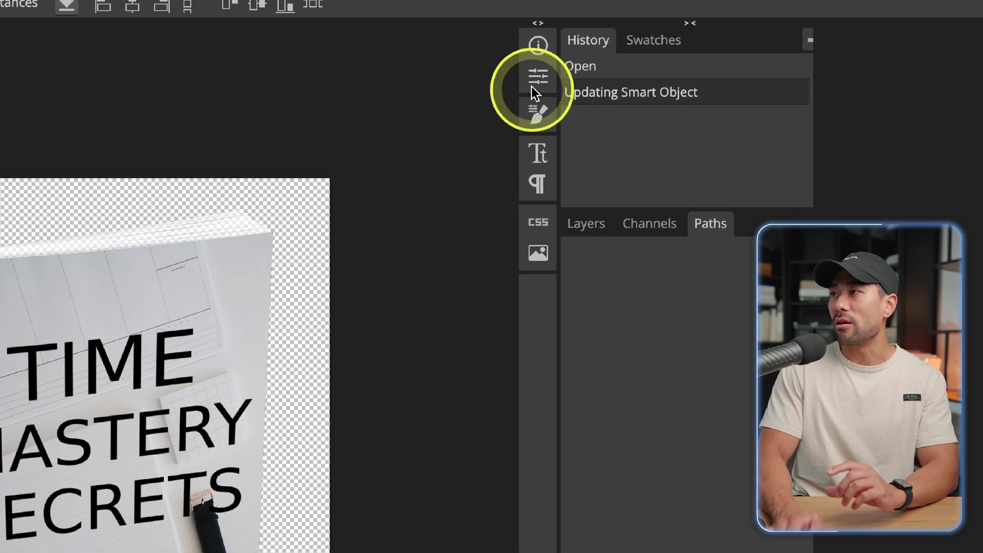
Step: Show the Properties, Brush, Character and Paragraph panels, then check the Window menu's panel list
{"action": "left_click", "coordinate": [535, 59]}
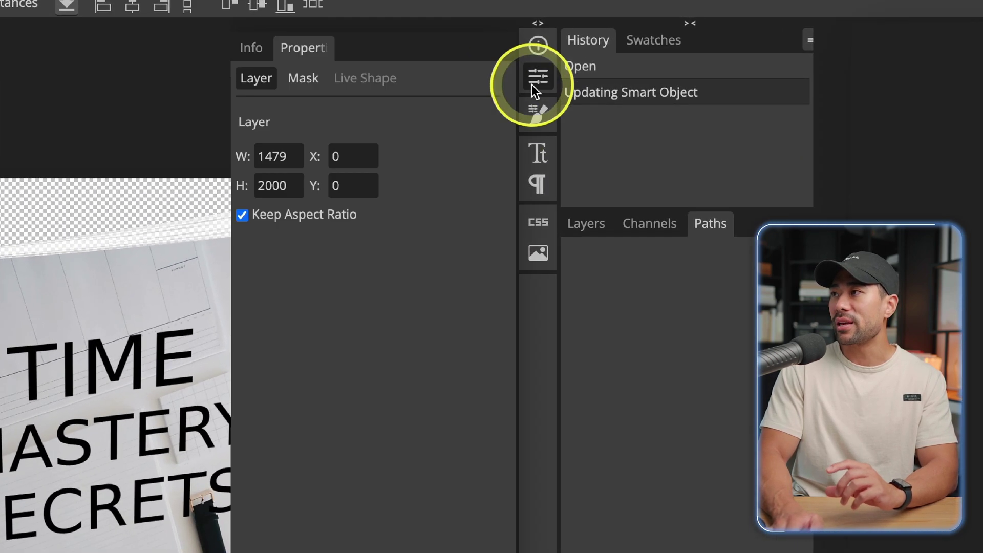
{"action": "left_click", "coordinate": [533, 118]}
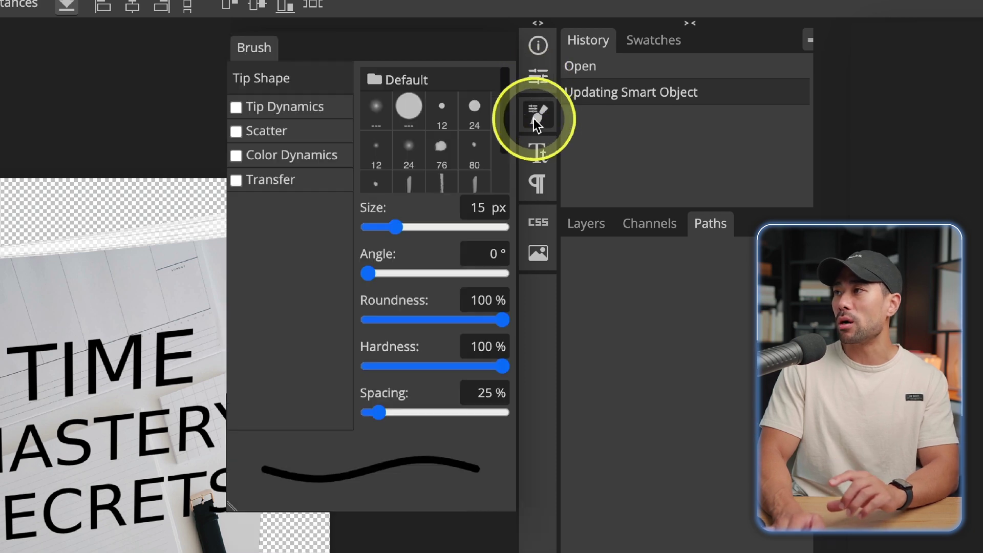
{"action": "left_click", "coordinate": [537, 154]}
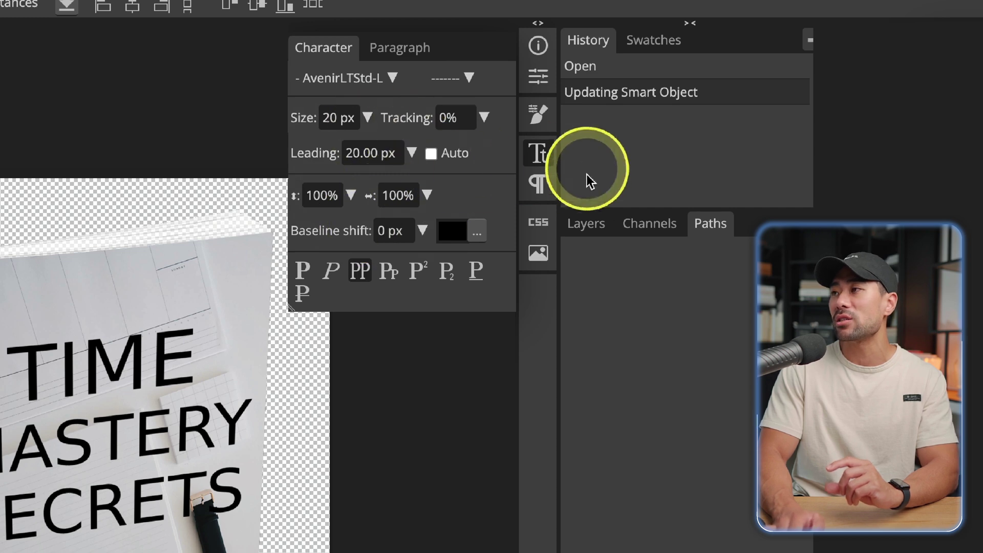
{"action": "left_click", "coordinate": [537, 183]}
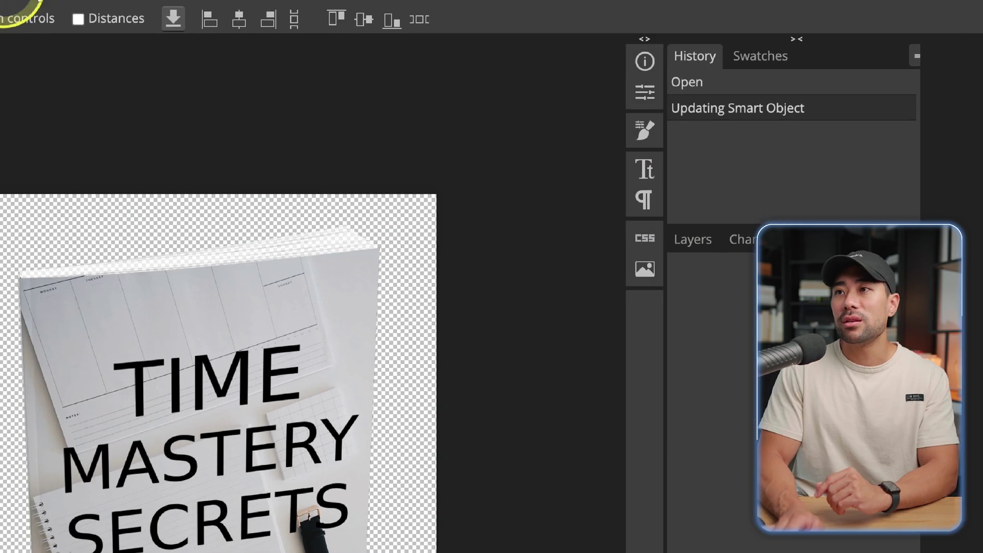
{"action": "left_click", "coordinate": [216, 15]}
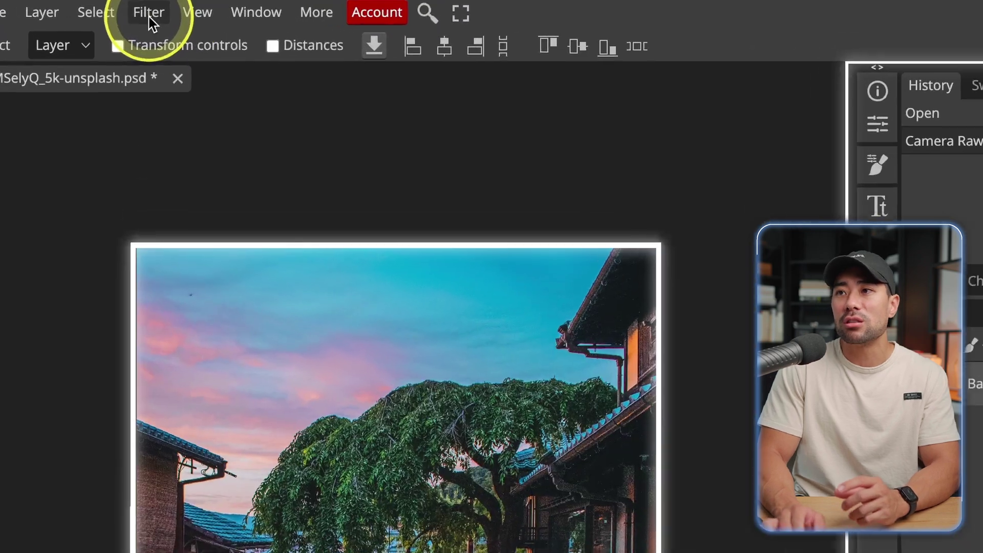
Step: In Camera Raw, warm the street photo to Temperature 40 and raise Exposure to about 1.7
{"action": "left_click", "coordinate": [147, 8]}
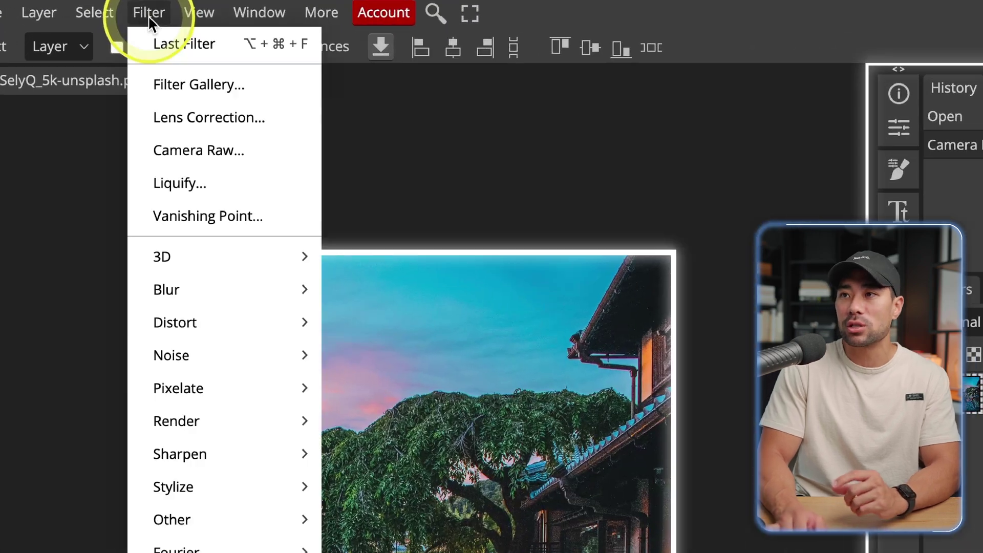
{"action": "left_click", "coordinate": [187, 155]}
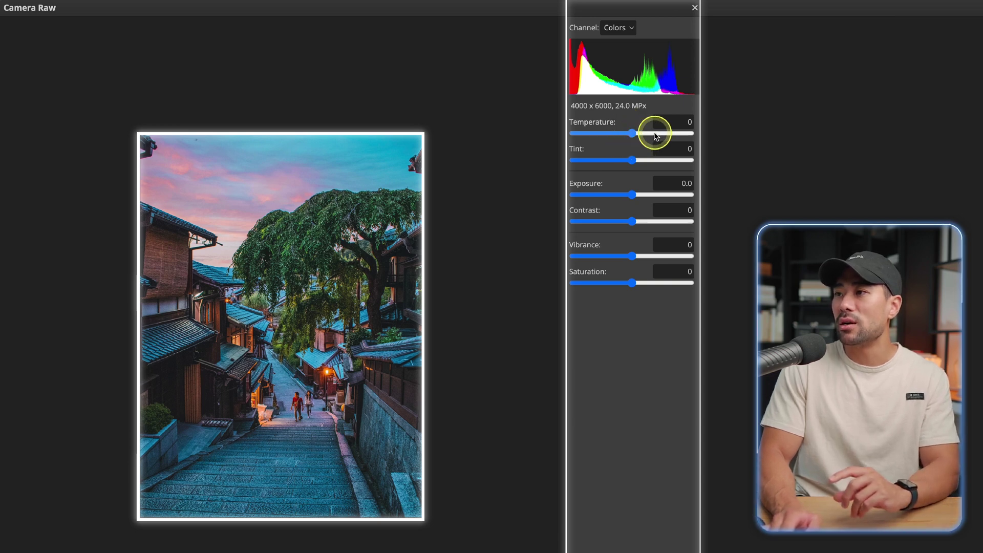
{"action": "left_click_drag", "start_coordinate": [658, 135], "coordinate": [663, 134]}
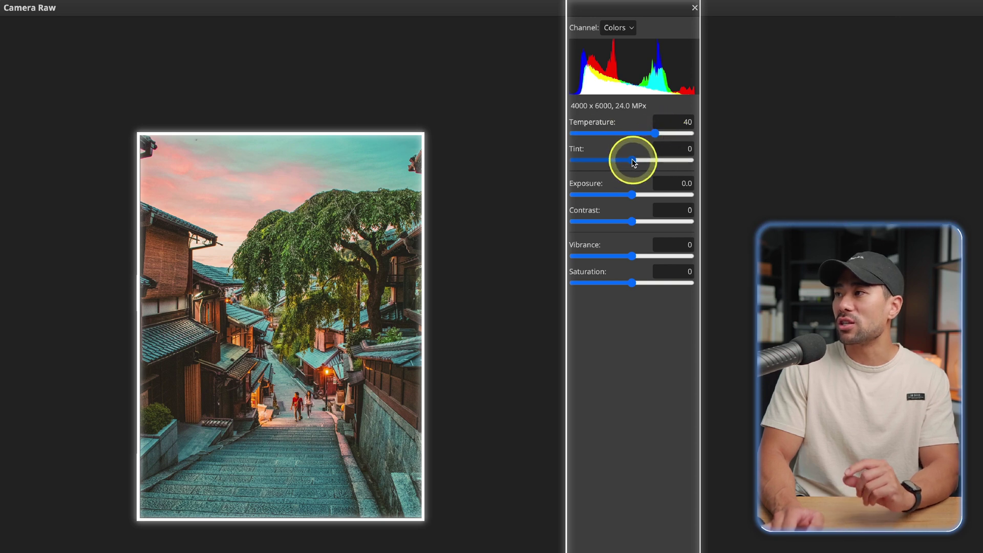
{"action": "left_click", "coordinate": [657, 195]}
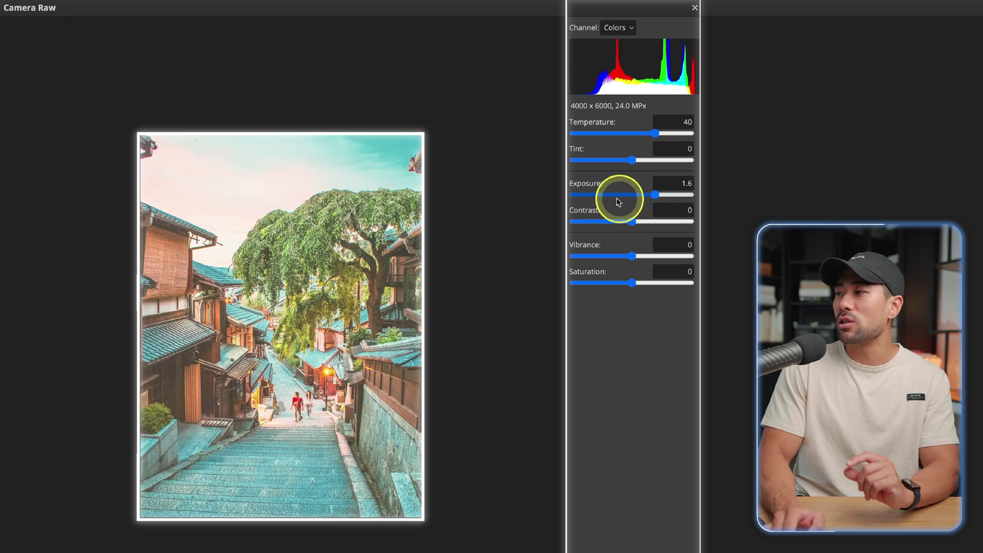
{"action": "left_click_drag", "start_coordinate": [603, 195], "coordinate": [657, 195]}
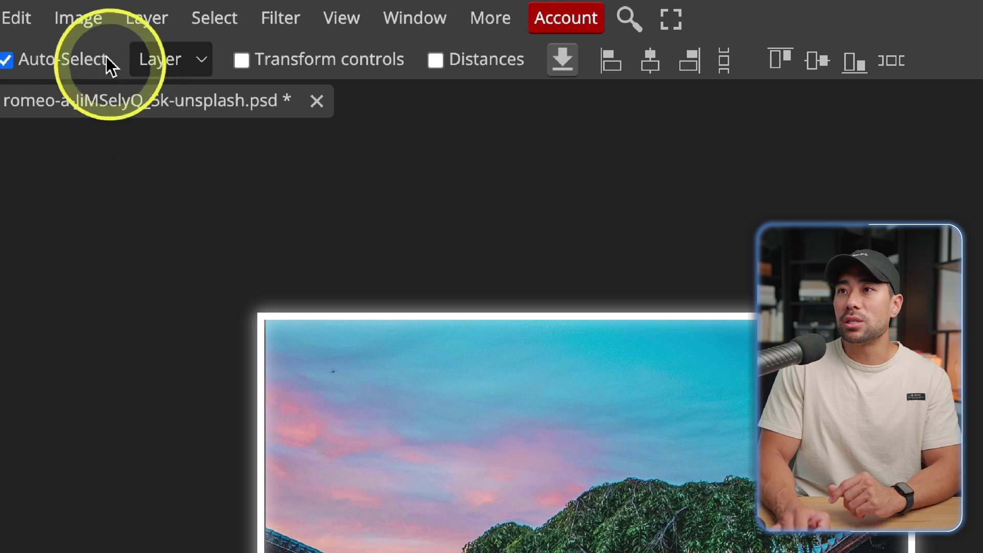
Step: Browse the Image > Adjustments submenu of commands
{"action": "left_click", "coordinate": [75, 30]}
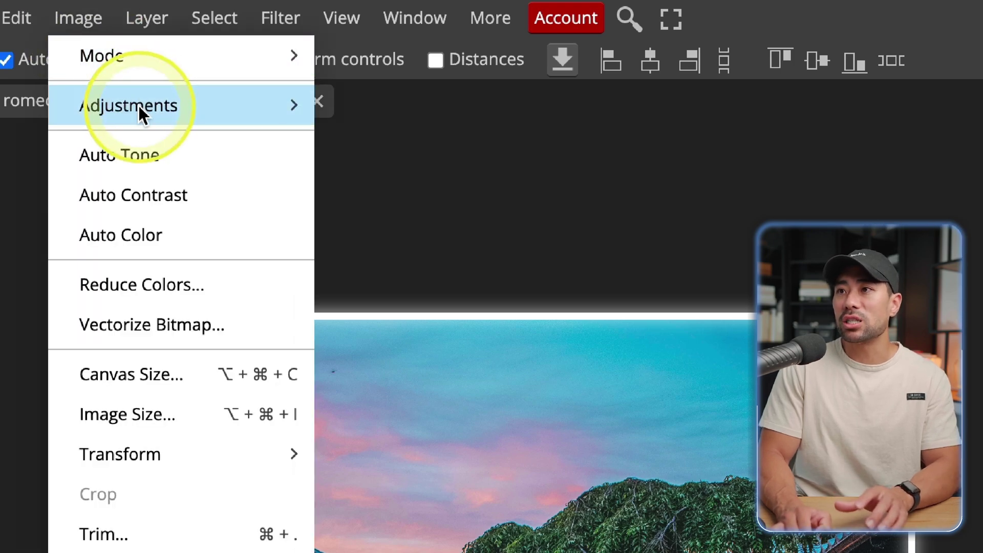
{"action": "mouse_move", "coordinate": [235, 109]}
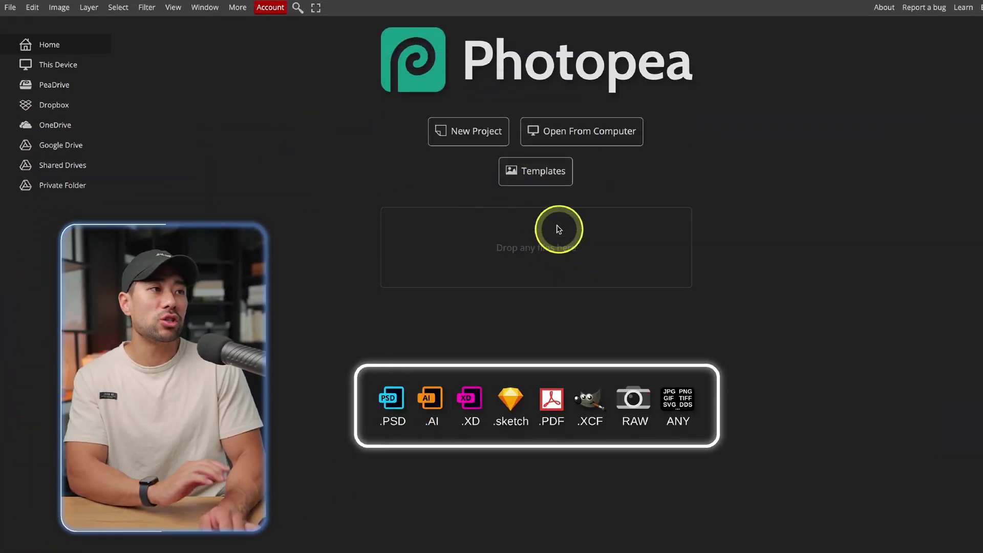
Step: Filter the template library to Instagram and open the 7 FERRAMENTAS SUPERPODEROSAS template
{"action": "left_click", "coordinate": [533, 175]}
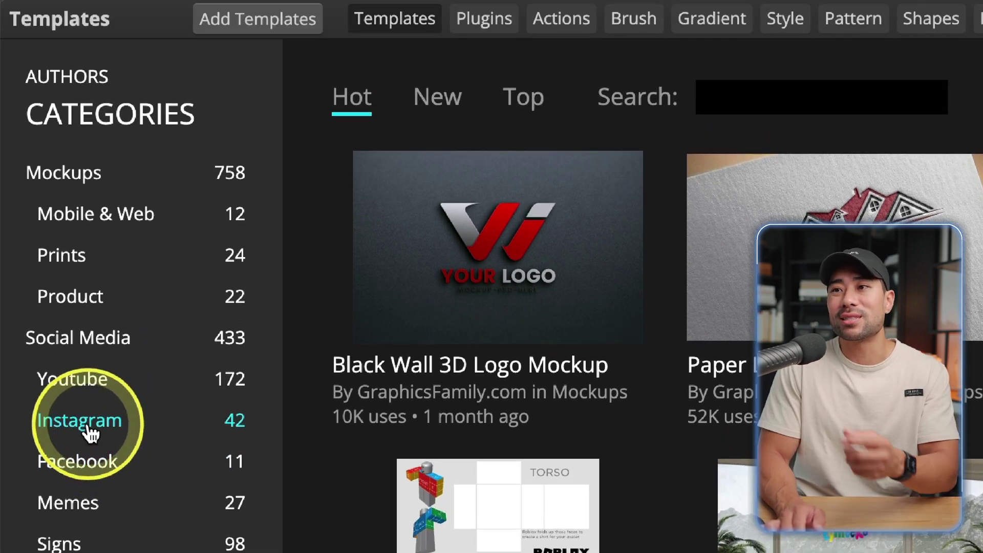
{"action": "left_click", "coordinate": [88, 430]}
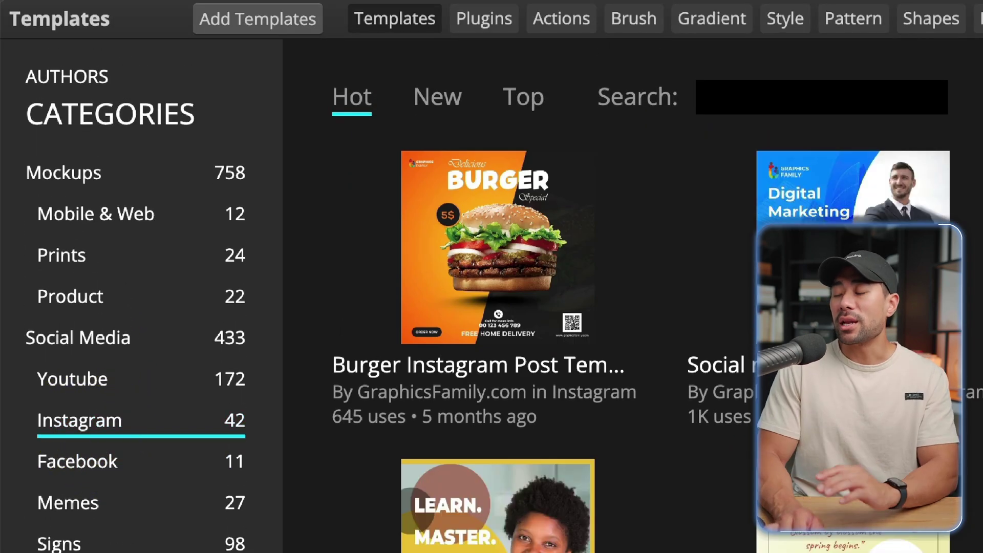
{"action": "scroll", "coordinate": [483, 343], "scroll_direction": "down", "scroll_amount": 7}
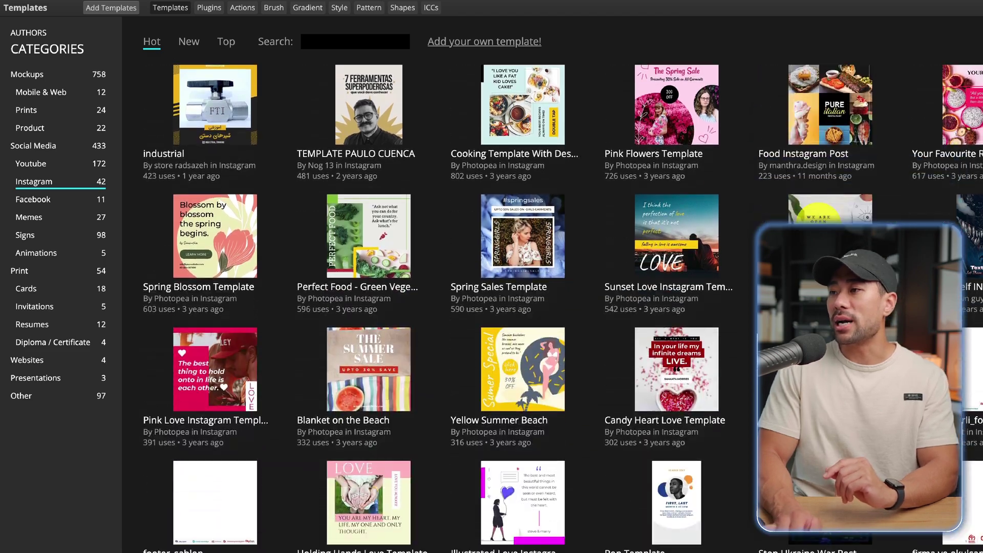
{"action": "scroll", "coordinate": [483, 343], "scroll_direction": "up", "scroll_amount": 7}
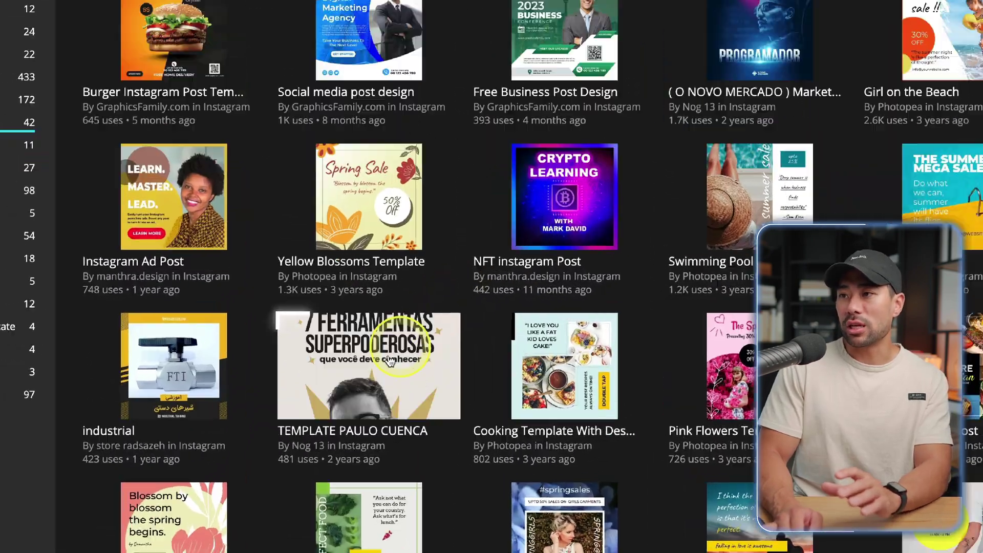
{"action": "mouse_move", "coordinate": [372, 381]}
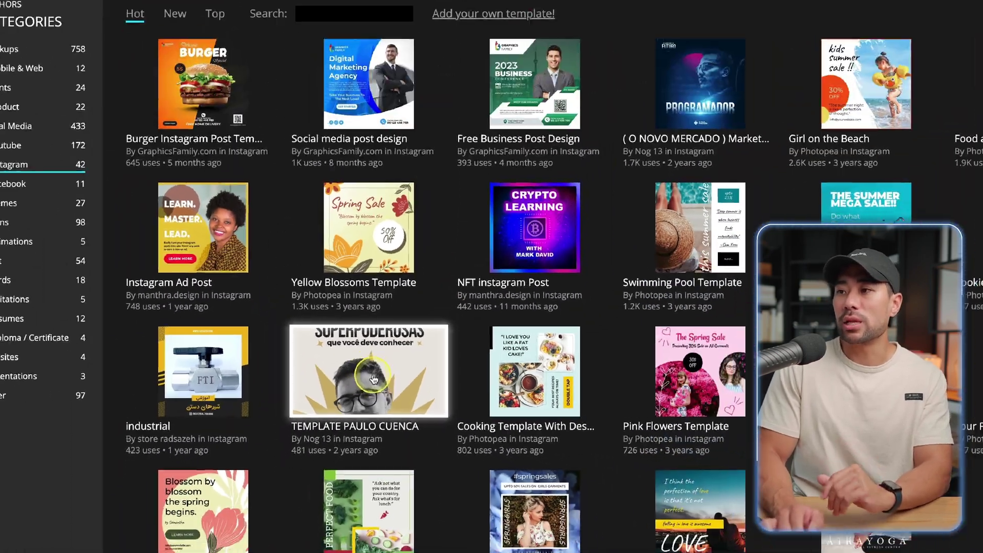
{"action": "left_click", "coordinate": [373, 380]}
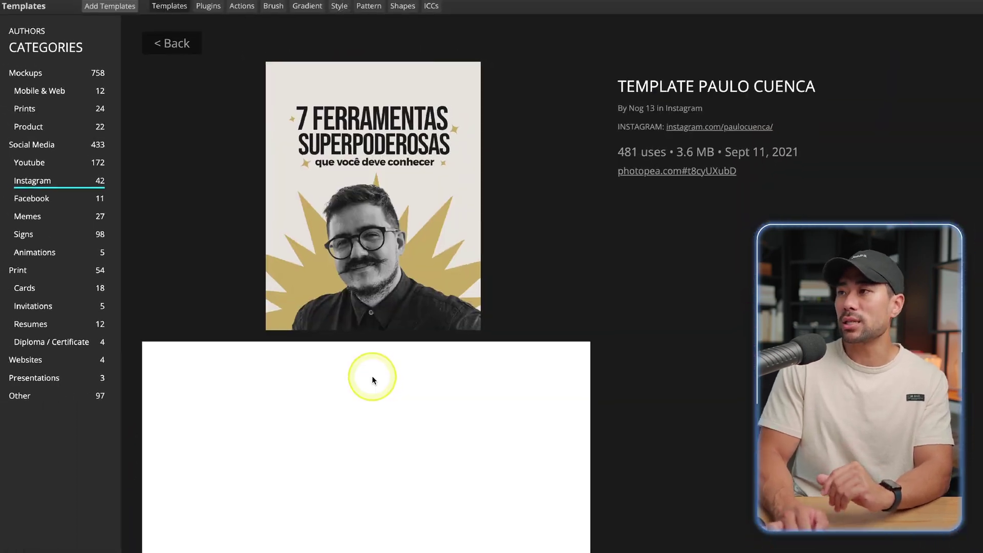
Step: Open the PAULO CUENCA.psd template and look through the Type and Move tool groups
{"action": "scroll", "coordinate": [448, 191], "scroll_direction": "down", "scroll_amount": 2}
{"action": "left_click", "coordinate": [448, 191]}
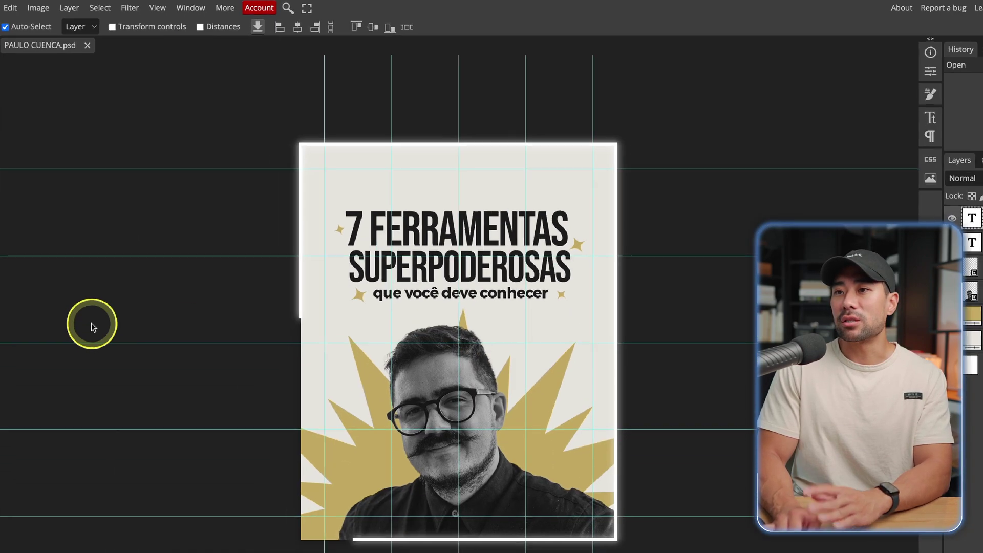
{"action": "left_click", "coordinate": [8, 276]}
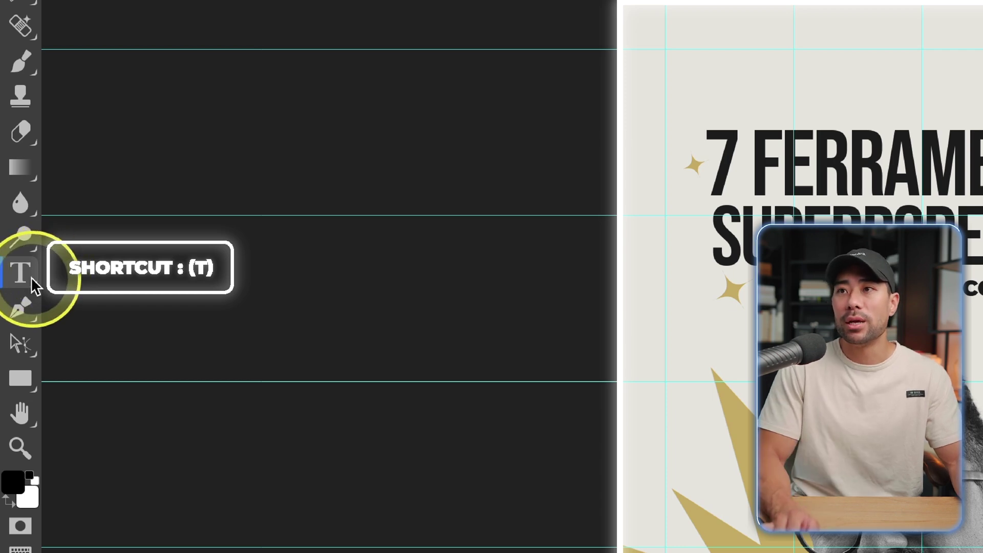
{"action": "left_click", "coordinate": [18, 36]}
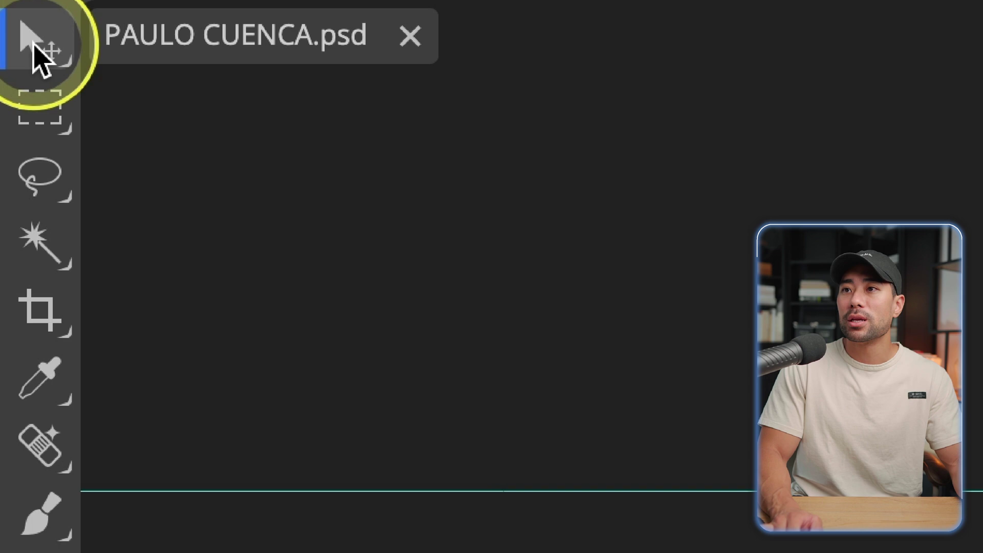
{"action": "right_click", "coordinate": [19, 40]}
{"action": "left_click", "coordinate": [18, 39]}
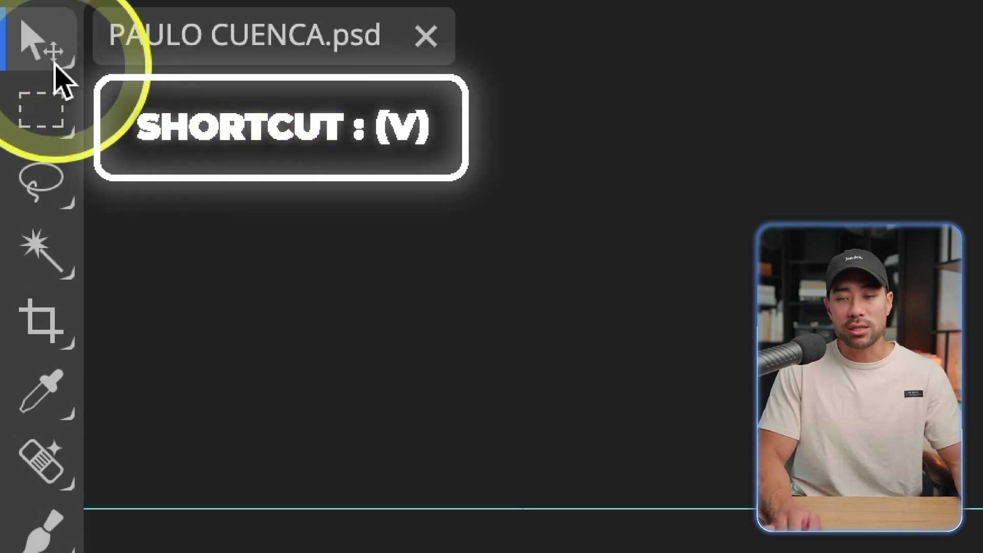
Step: Replace the headline line '7 FERRAMENTAS' with '8 TIPS' using the Type tool
{"action": "key", "text": "t"}
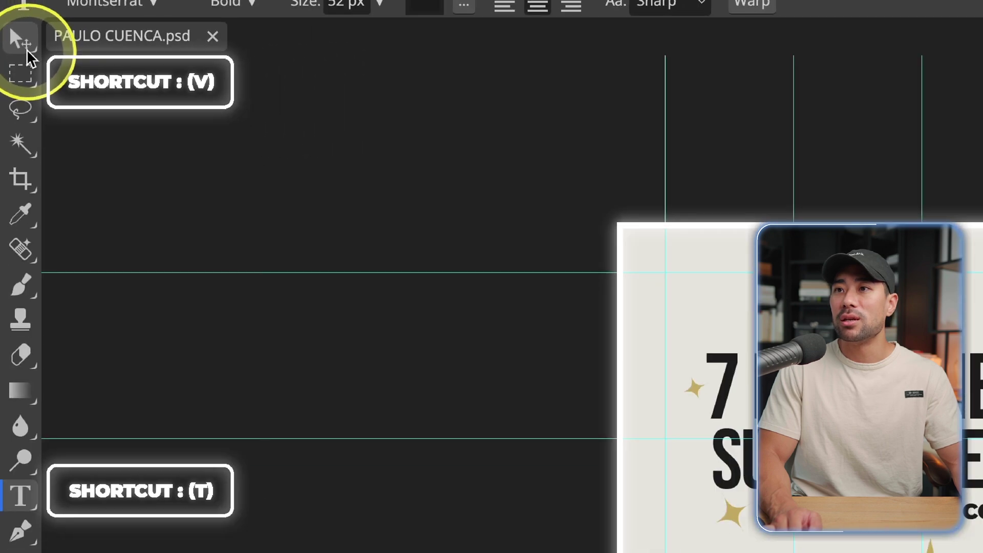
{"action": "key", "text": "v"}
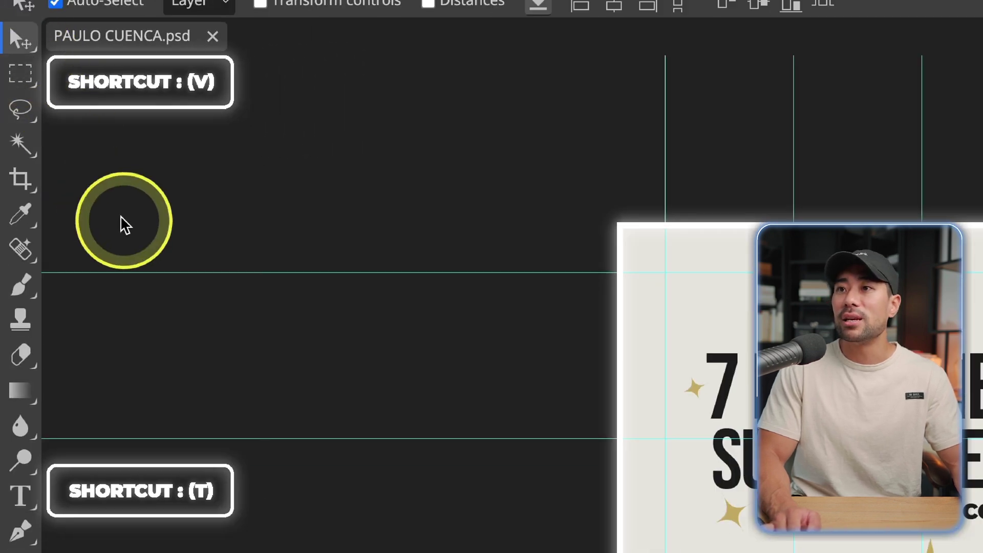
{"action": "key", "text": "t"}
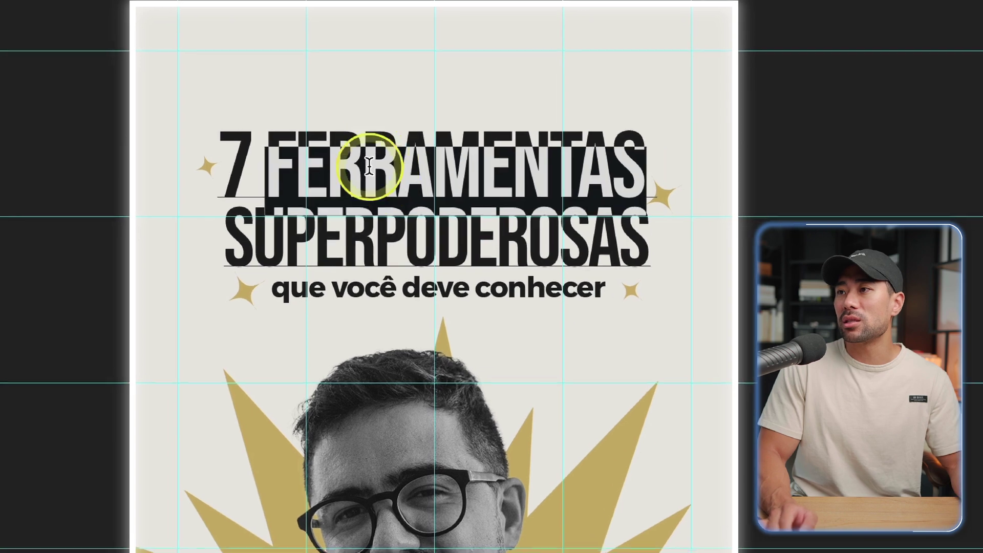
{"action": "triple_click", "coordinate": [366, 163]}
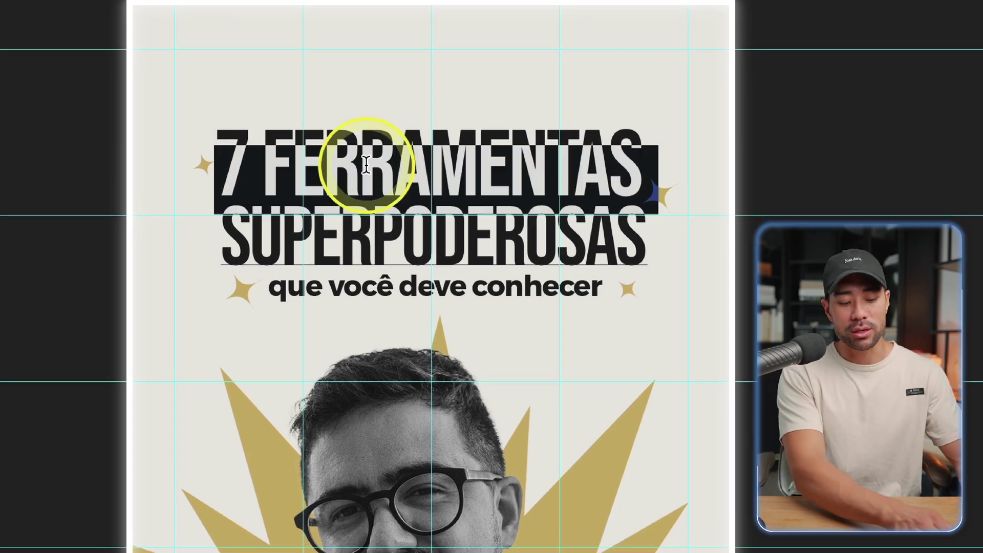
{"action": "type", "text": "8"}
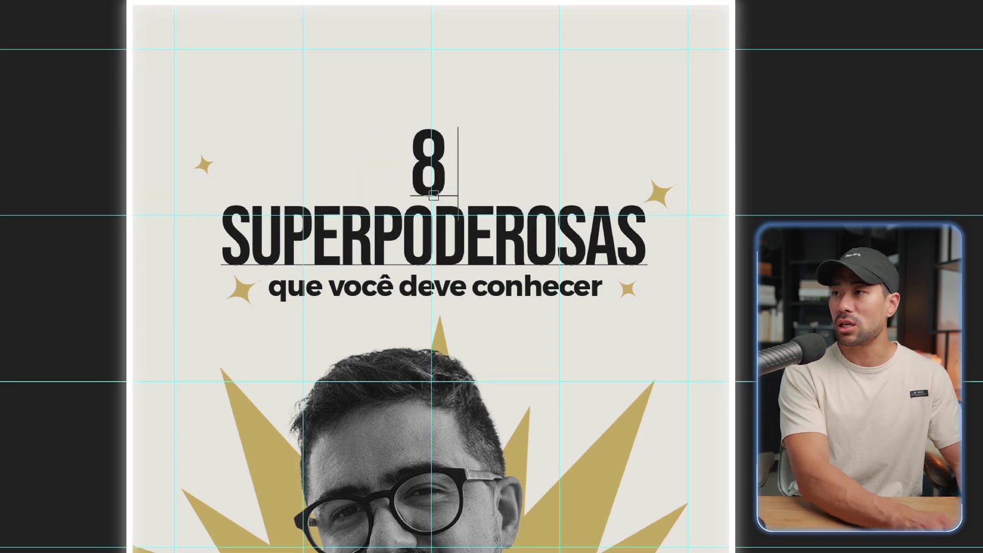
{"action": "type", "text": " TIPS"}
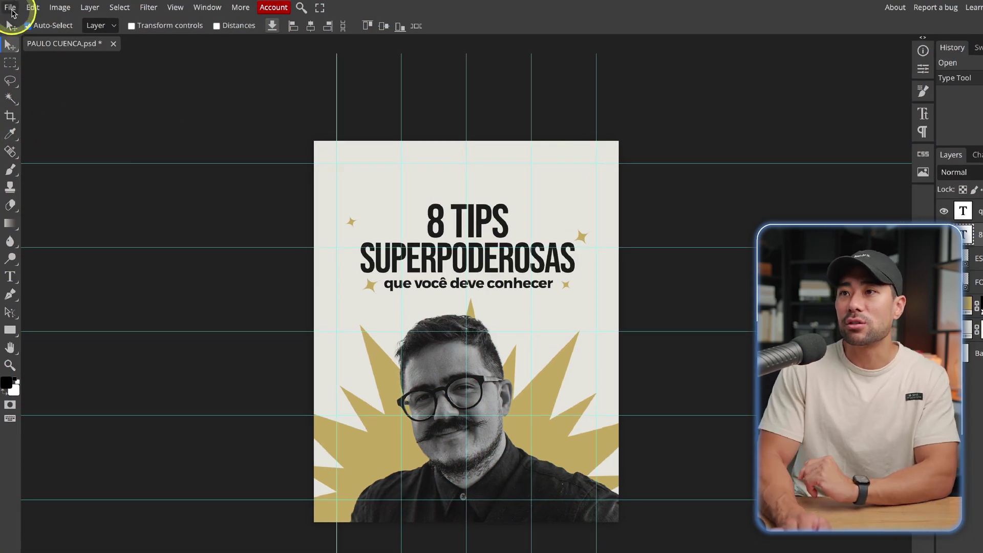
Step: Save the edited '8 TIPS SUPERPODEROSAS' poster as a PSD file
{"action": "left_click", "coordinate": [10, 7]}
{"action": "mouse_move", "coordinate": [51, 168]}
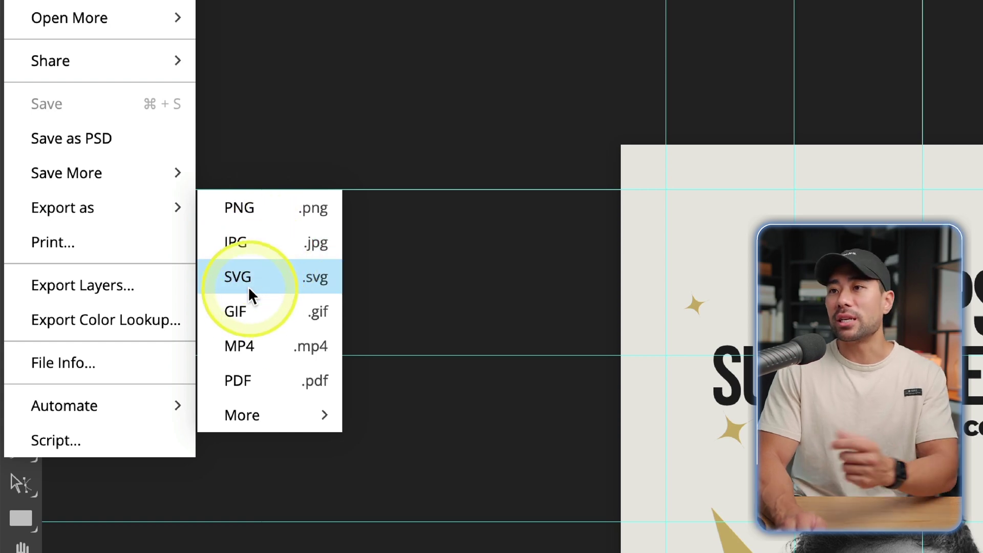
{"action": "left_click", "coordinate": [65, 146]}
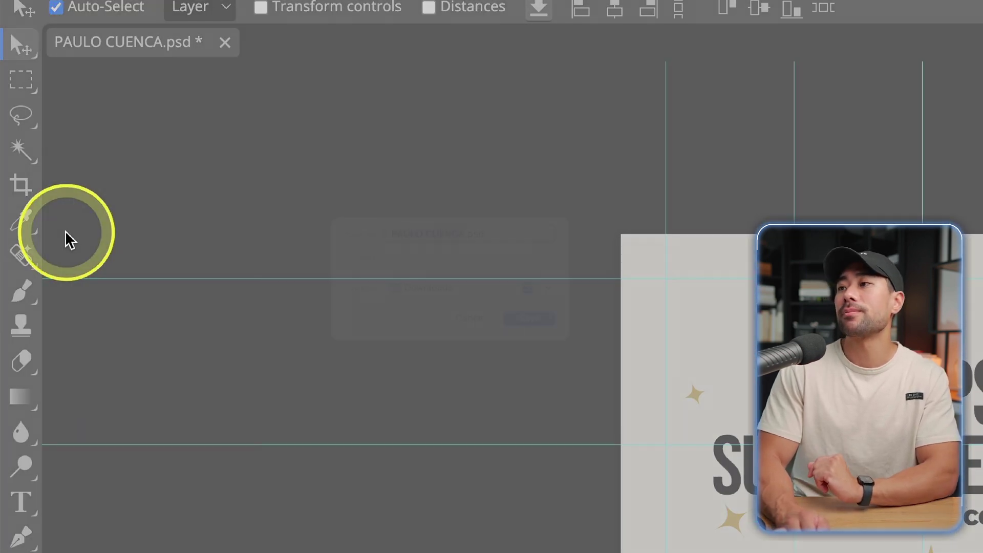